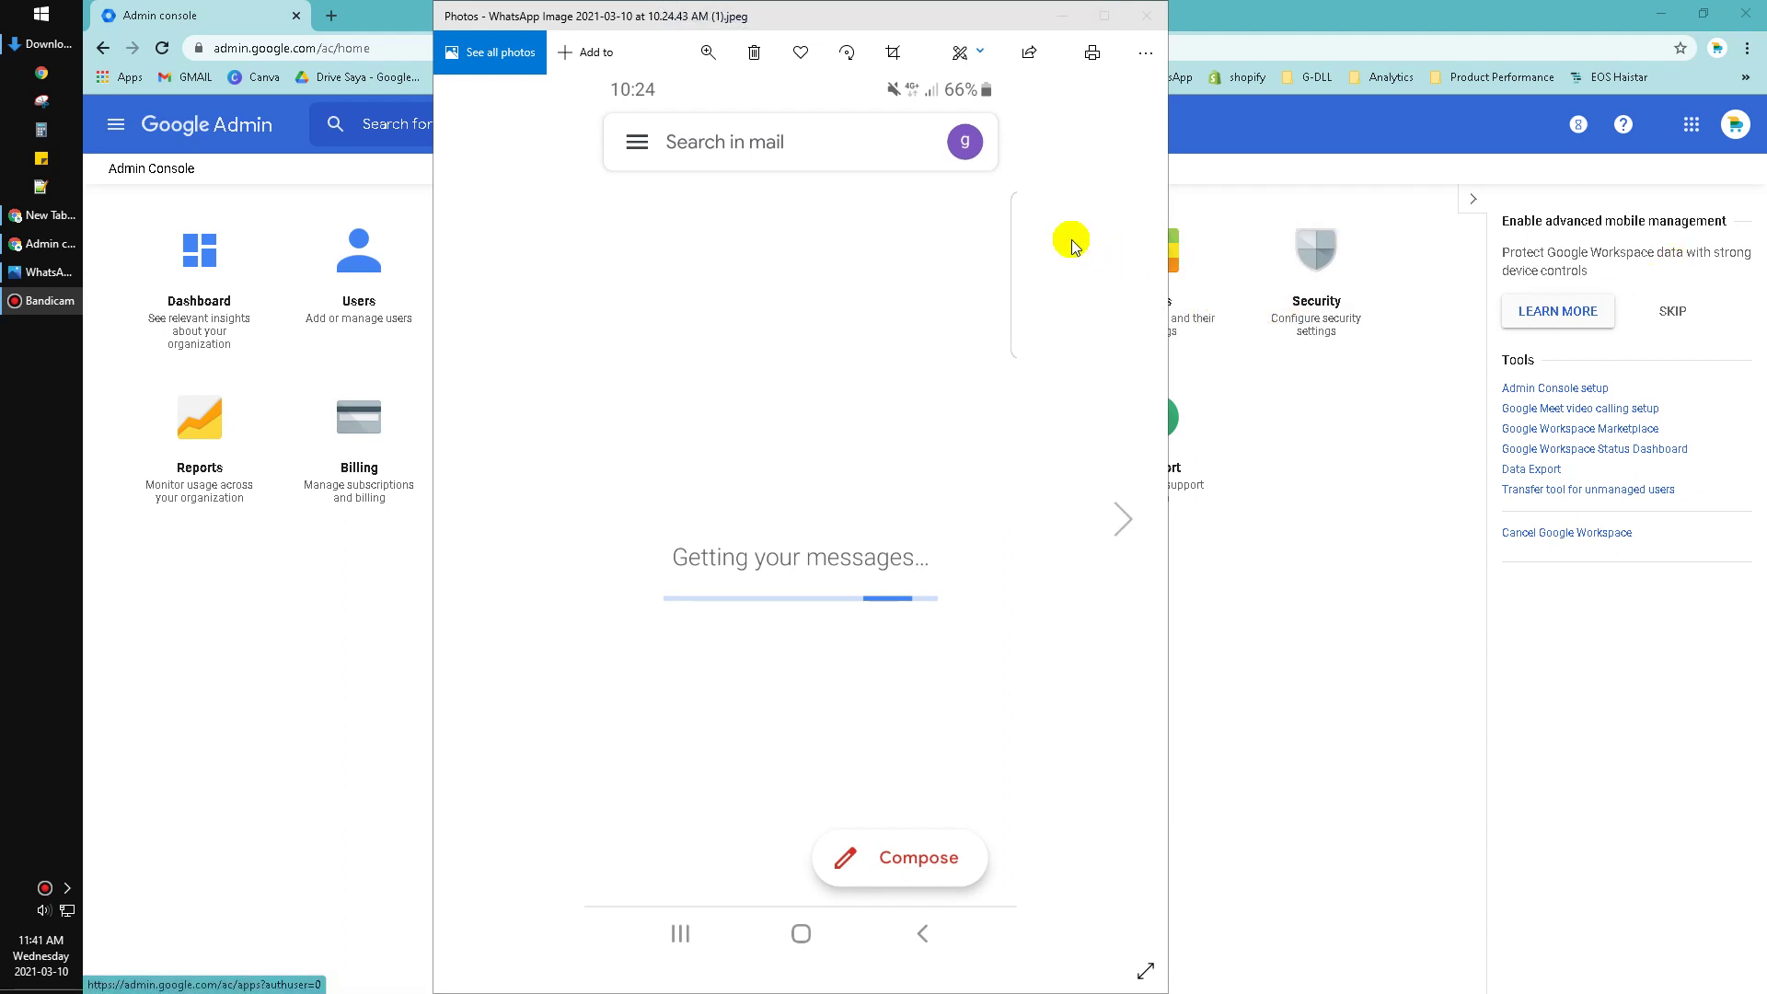
- Circle the 'Getting your messages' loading text on the Gmail screenshot
click(1130, 260)
key(Right)
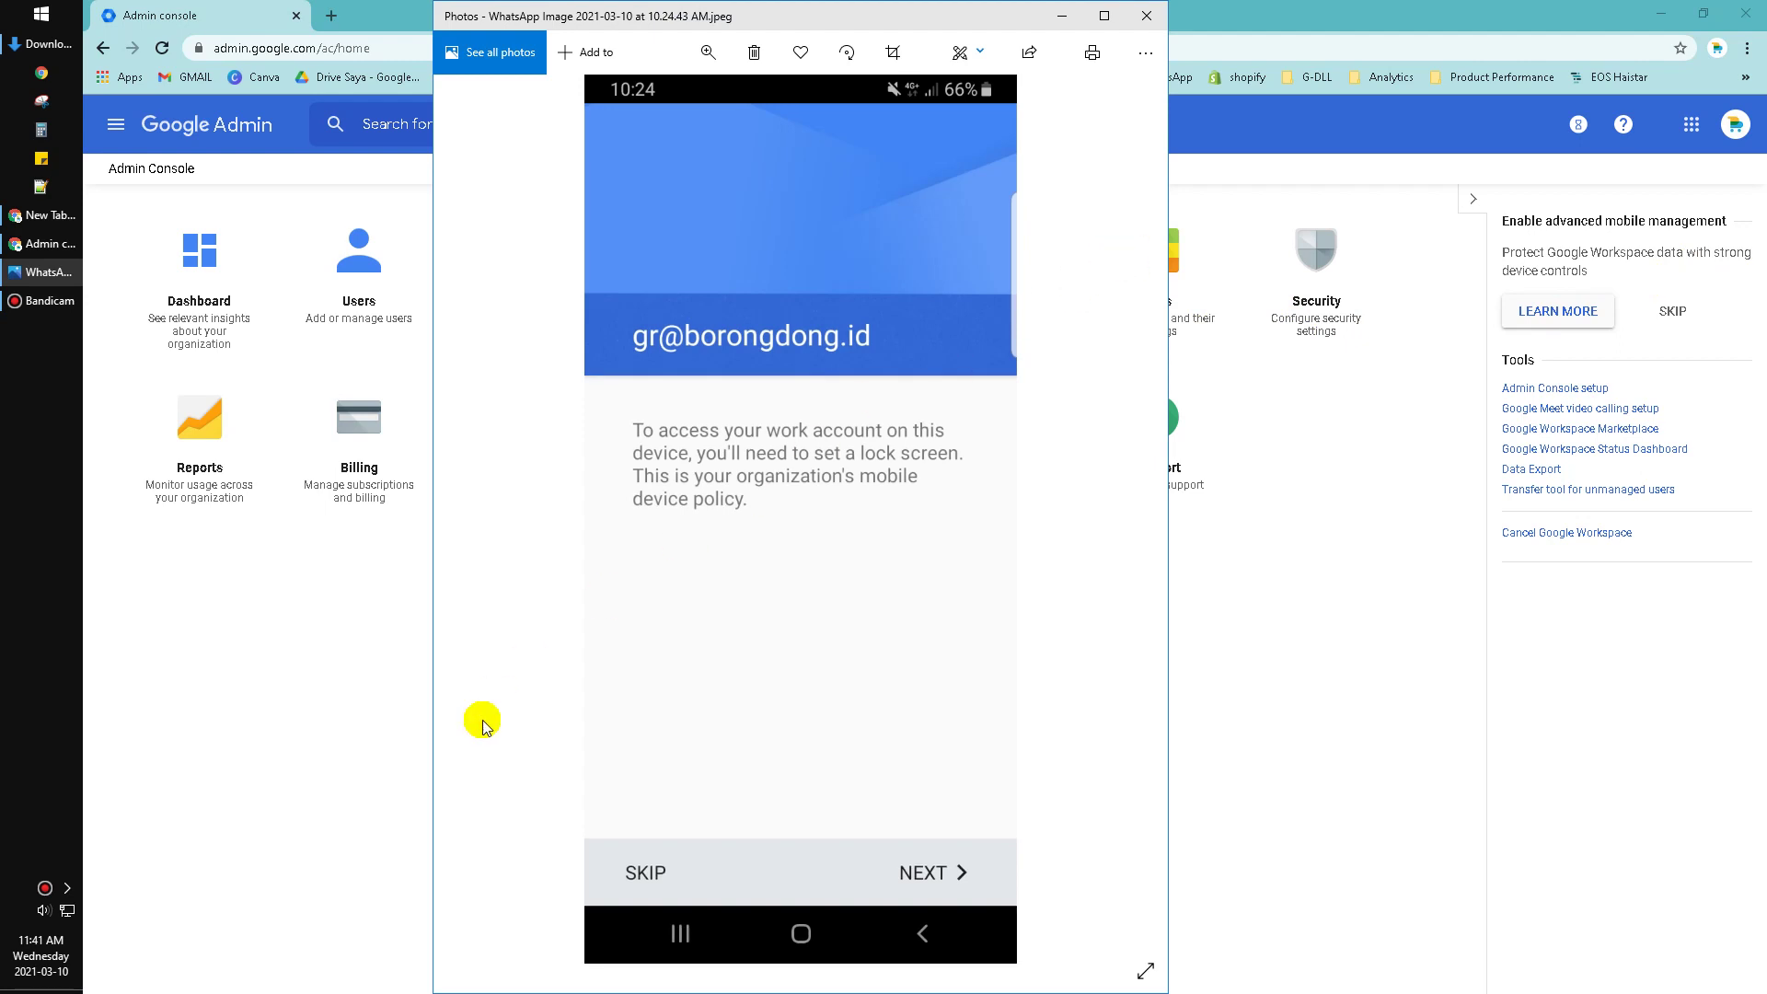
click(481, 513)
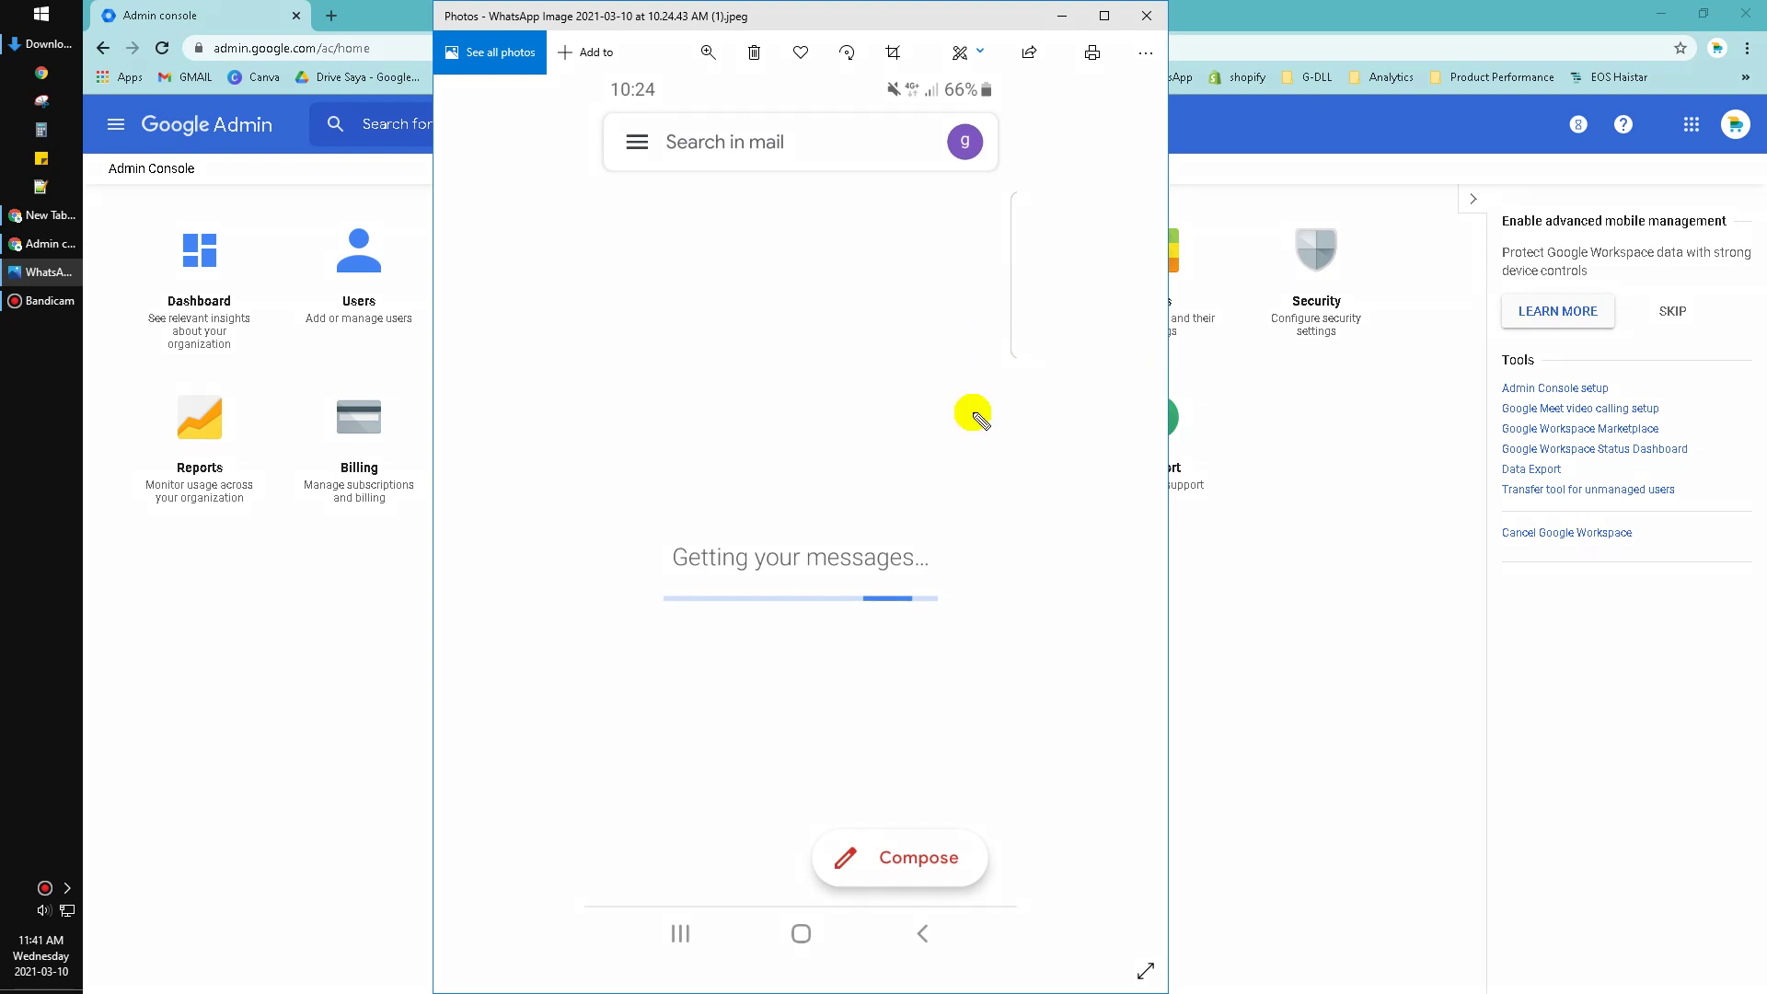
drag(964, 450, 911, 473)
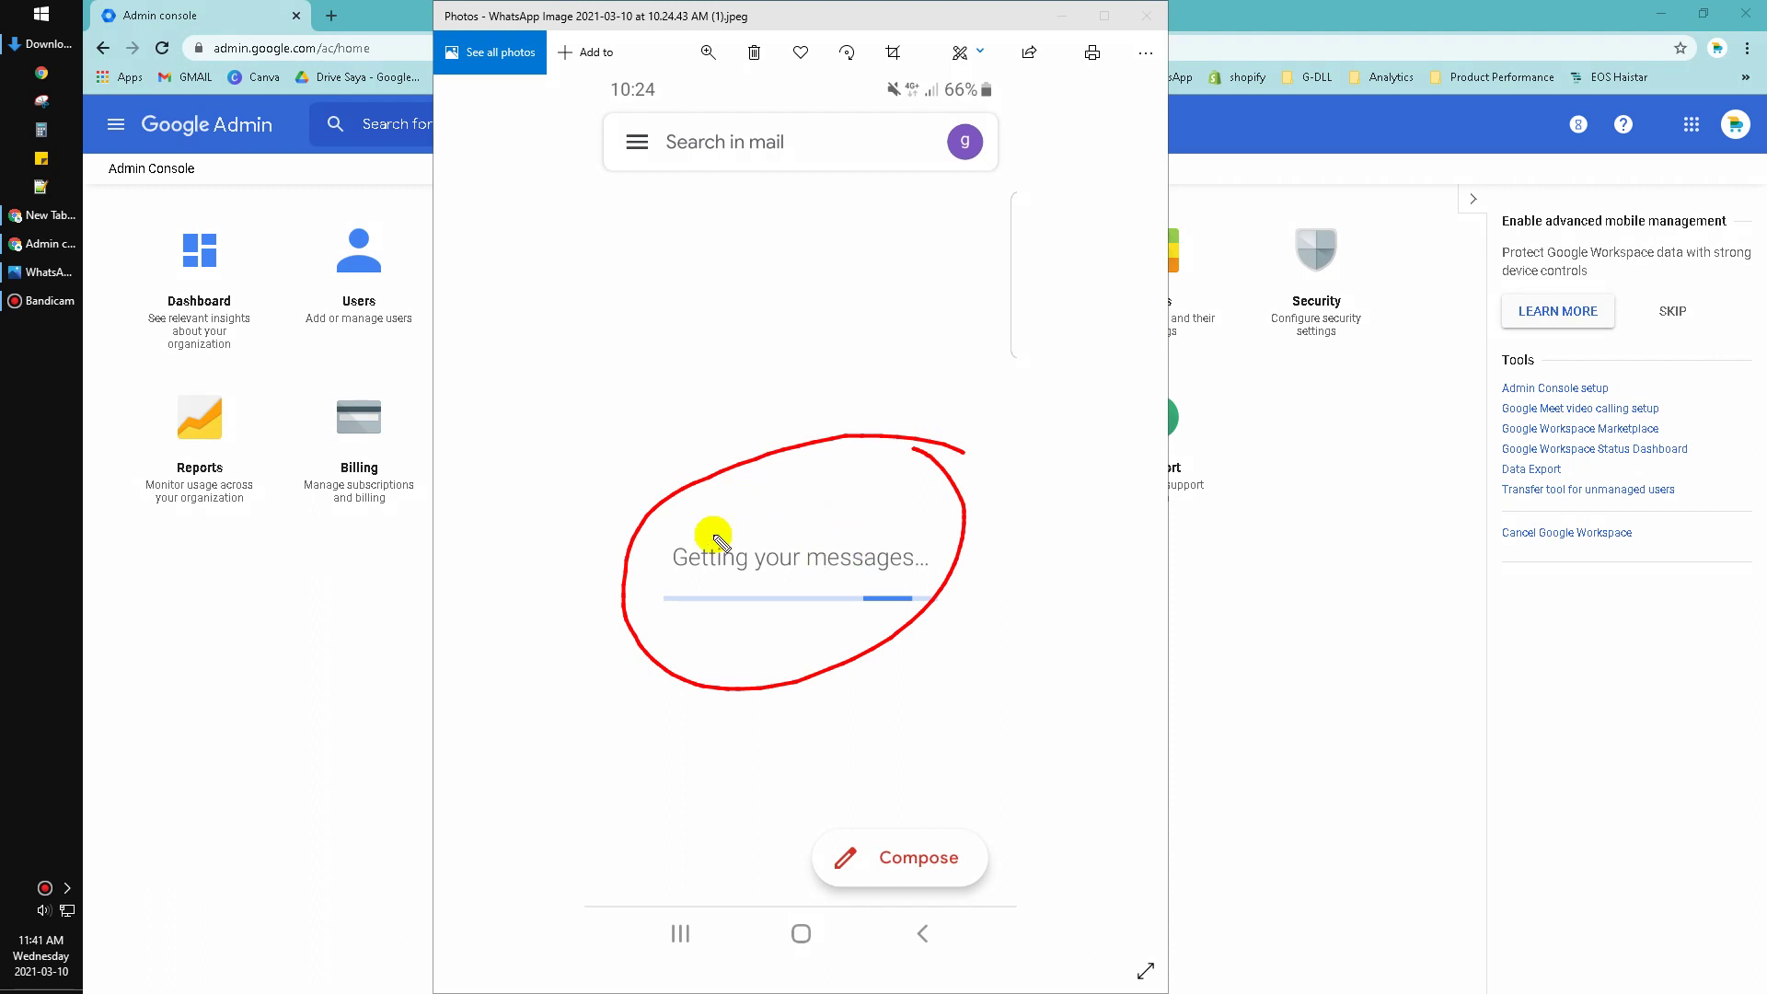
drag(656, 533, 684, 557)
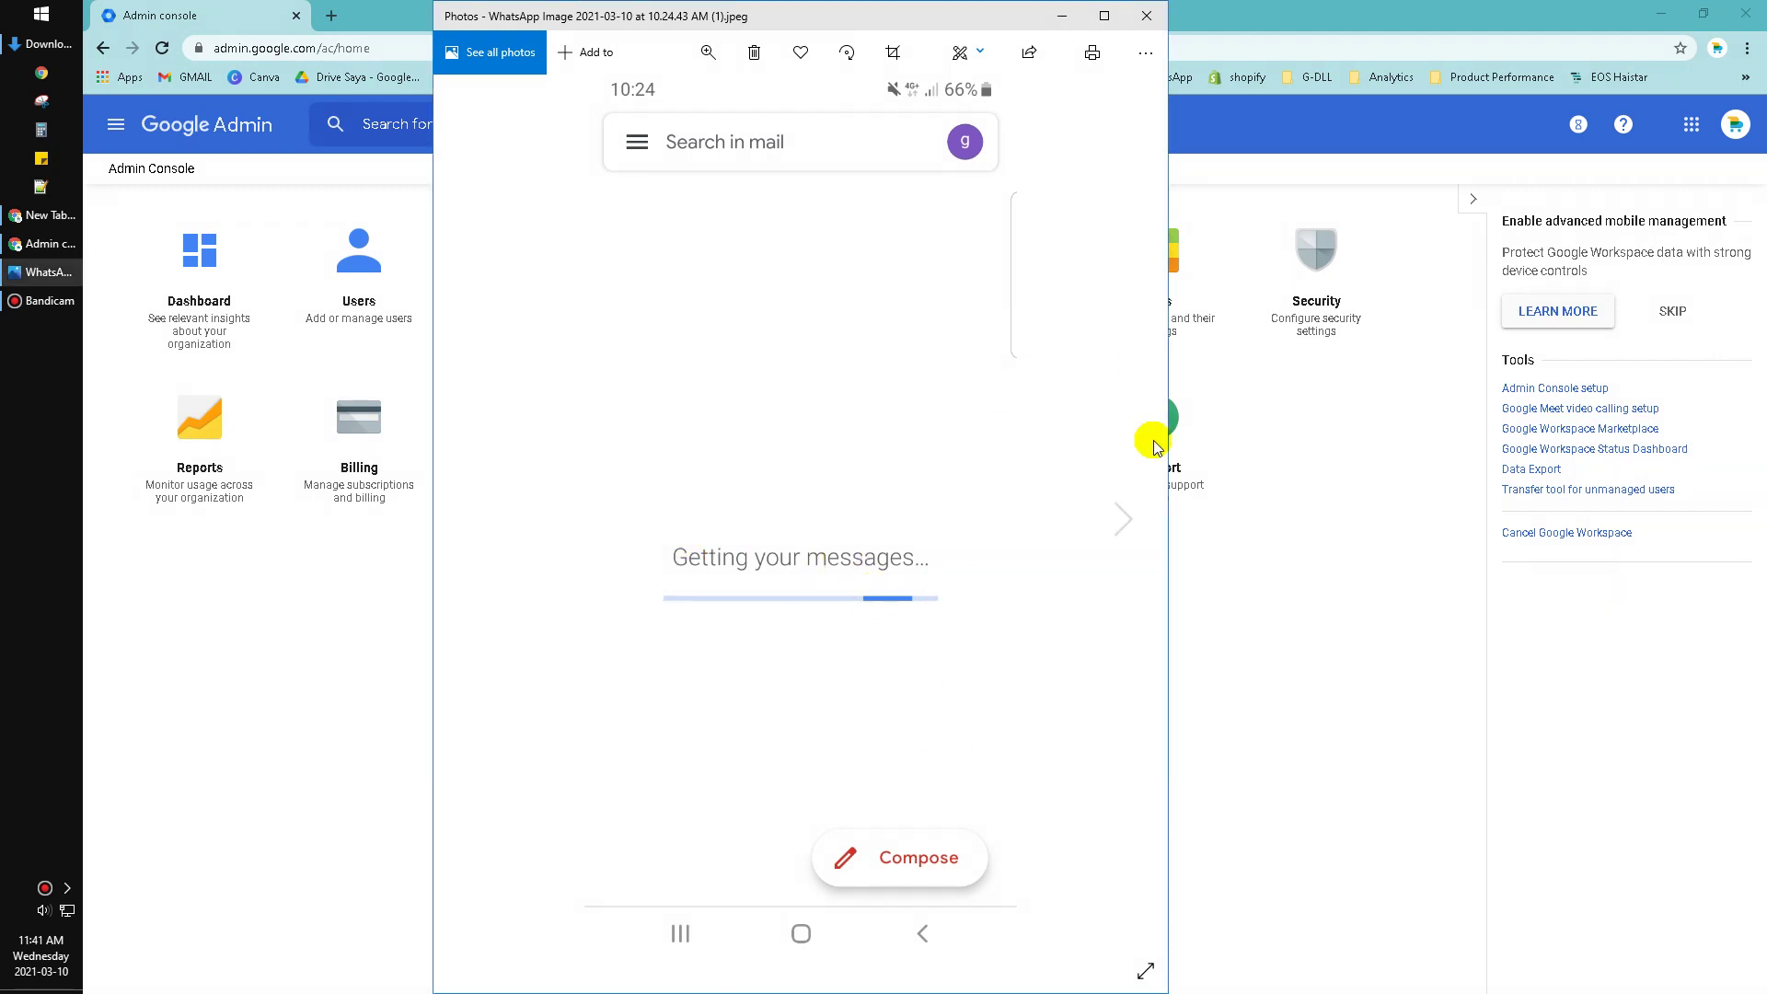
- On the phone screenshot, circle the organization's lock-screen policy message, then clear the annotation
click(1135, 463)
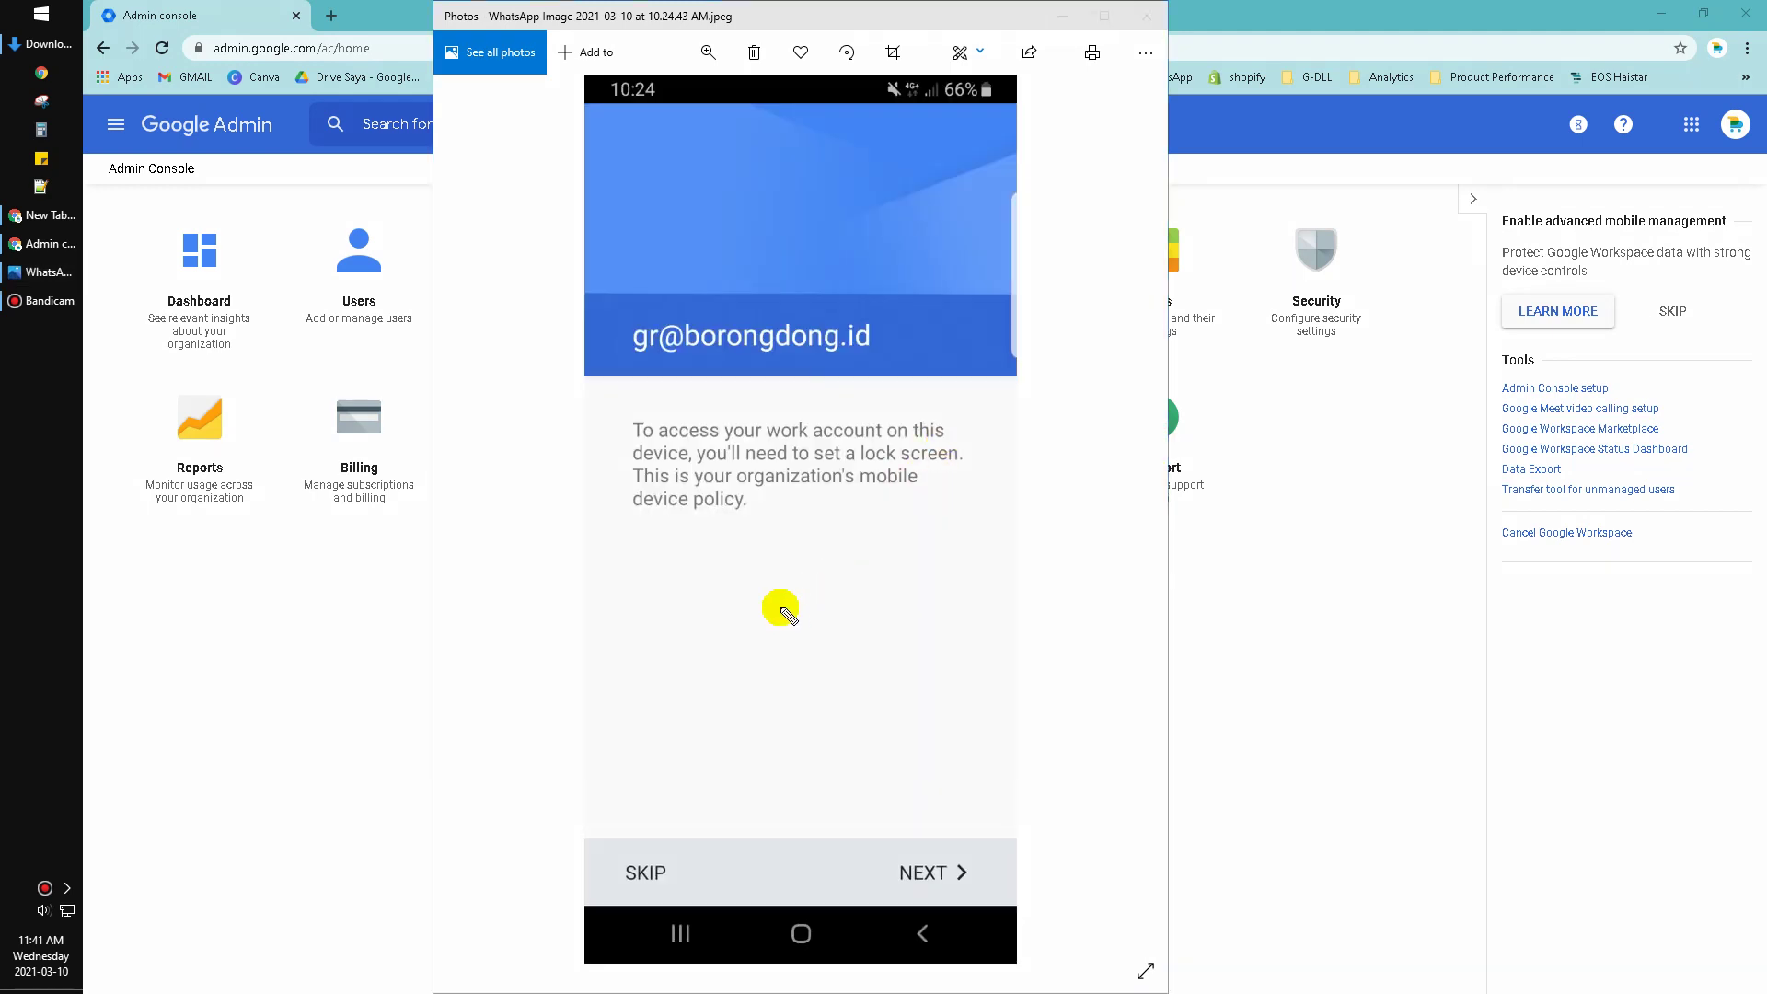
drag(615, 604, 928, 386)
drag(735, 366, 771, 576)
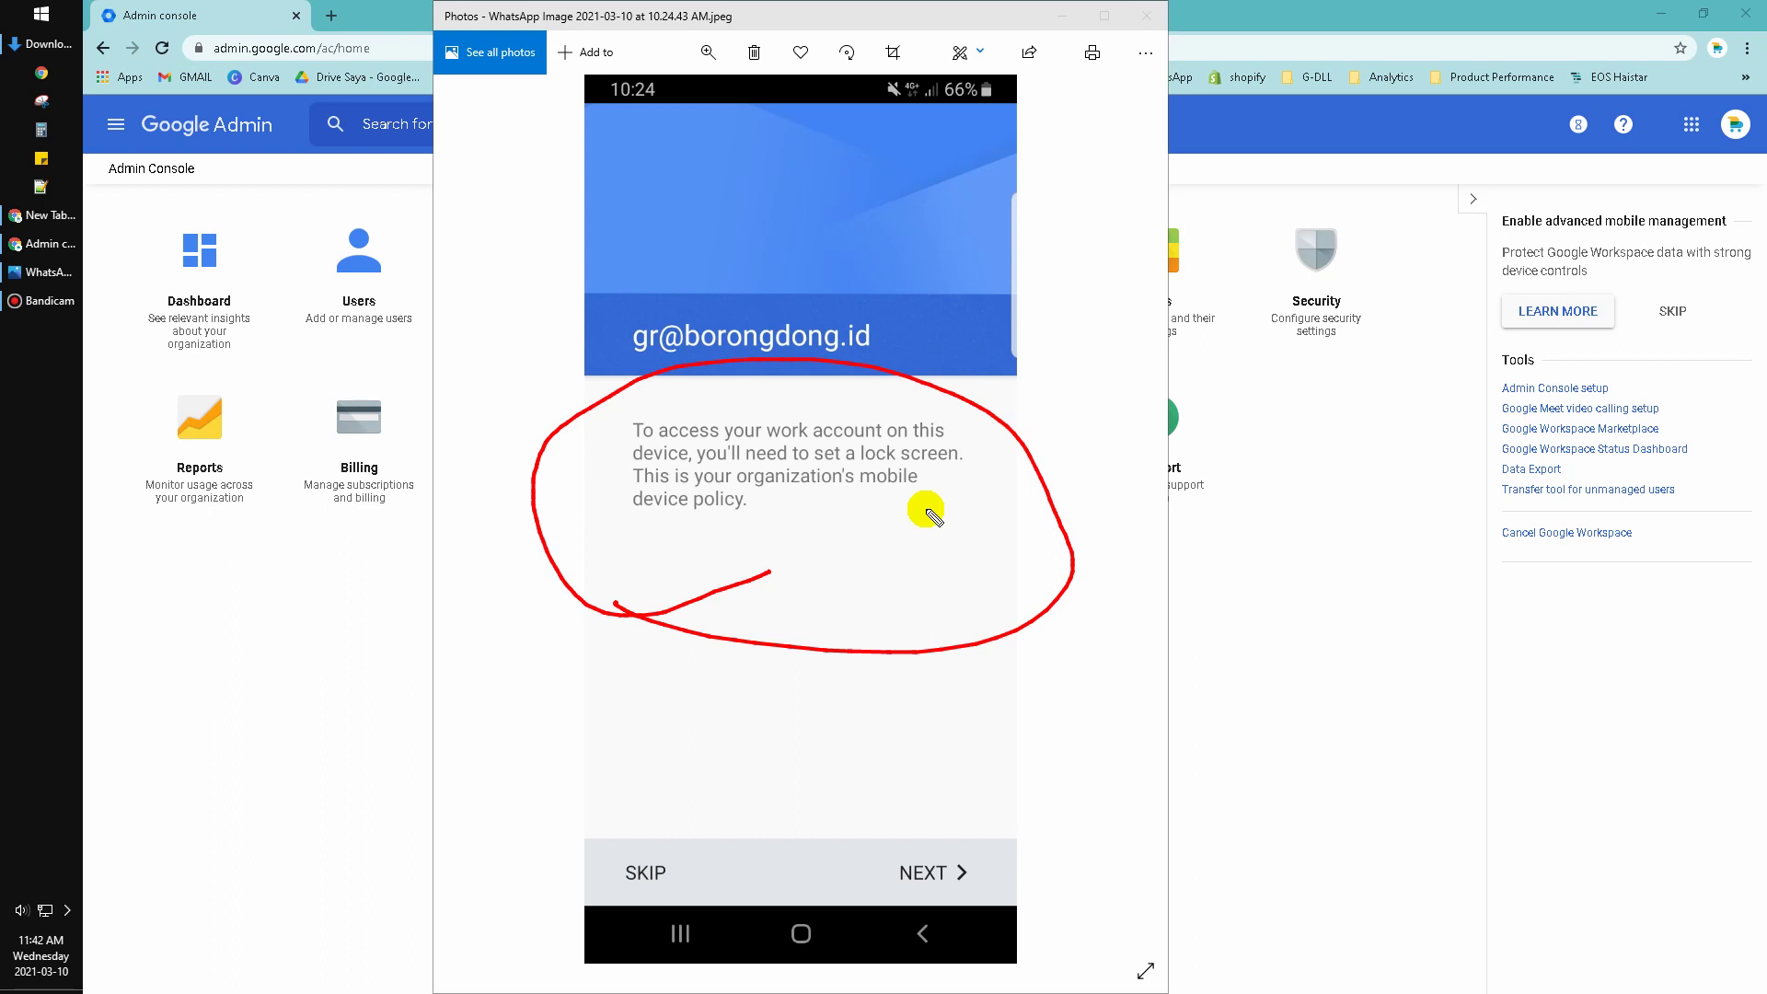
key(Escape)
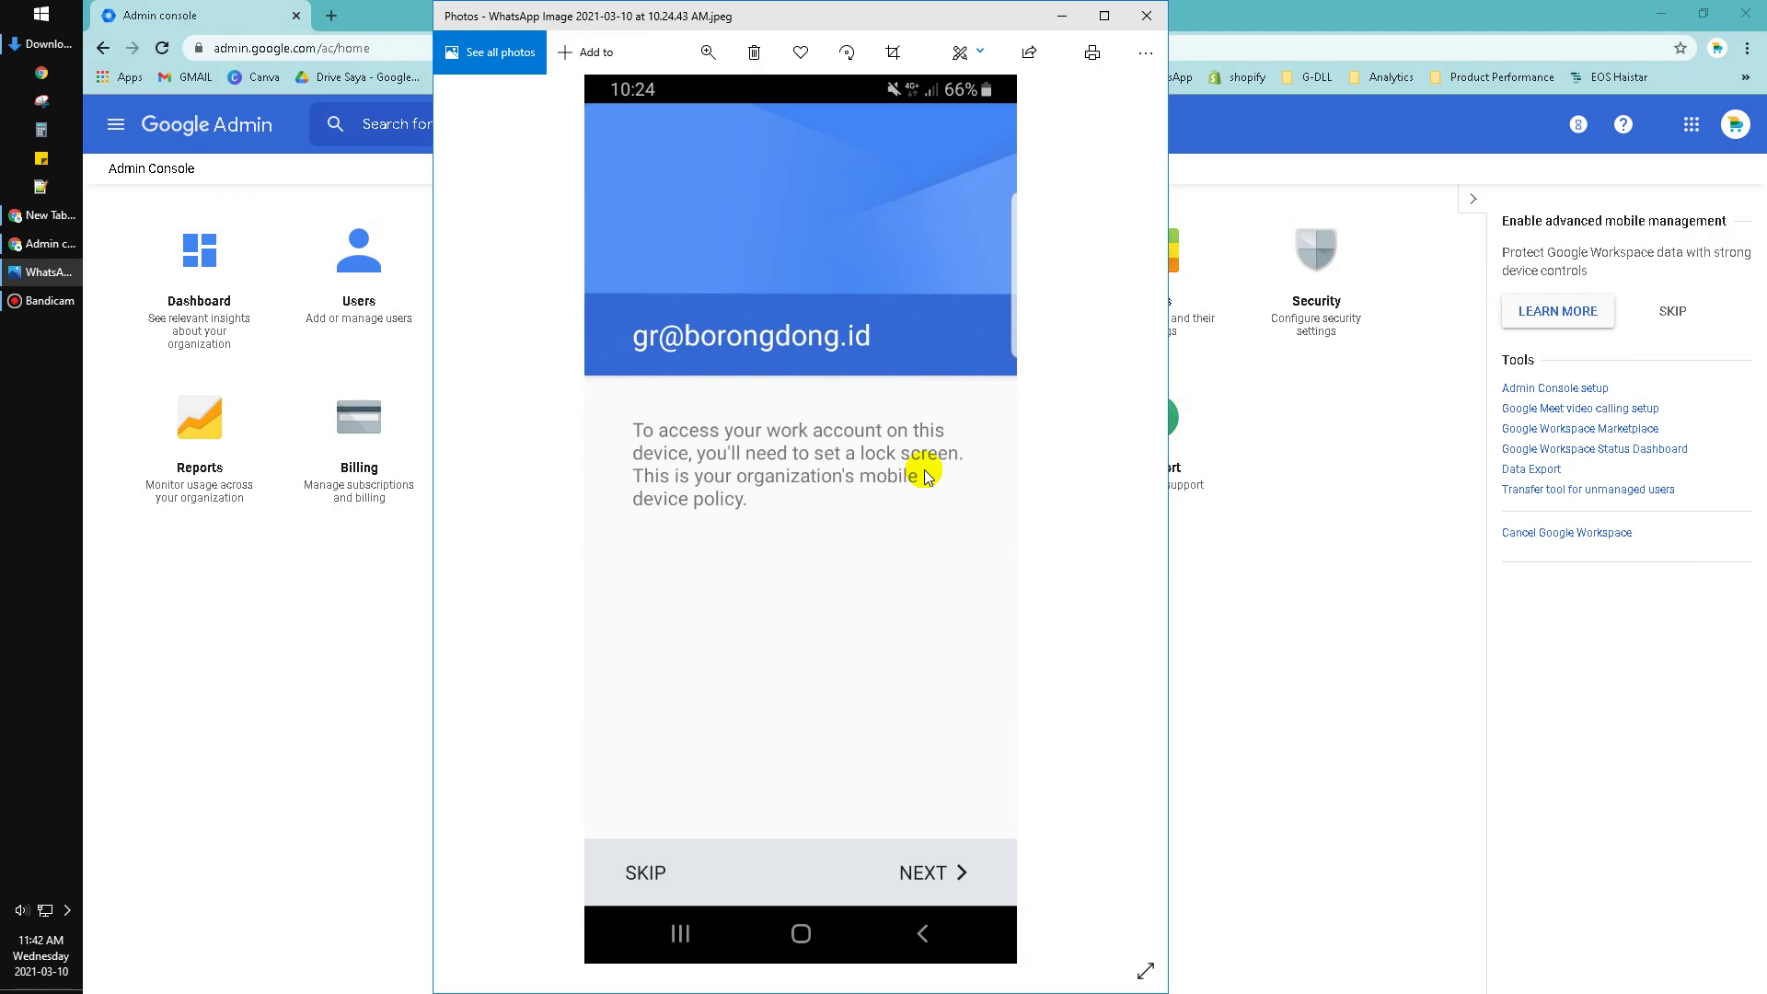
- Close Photos, search Admin settings for 'mobile device policy' and open Mobile management
click(1424, 24)
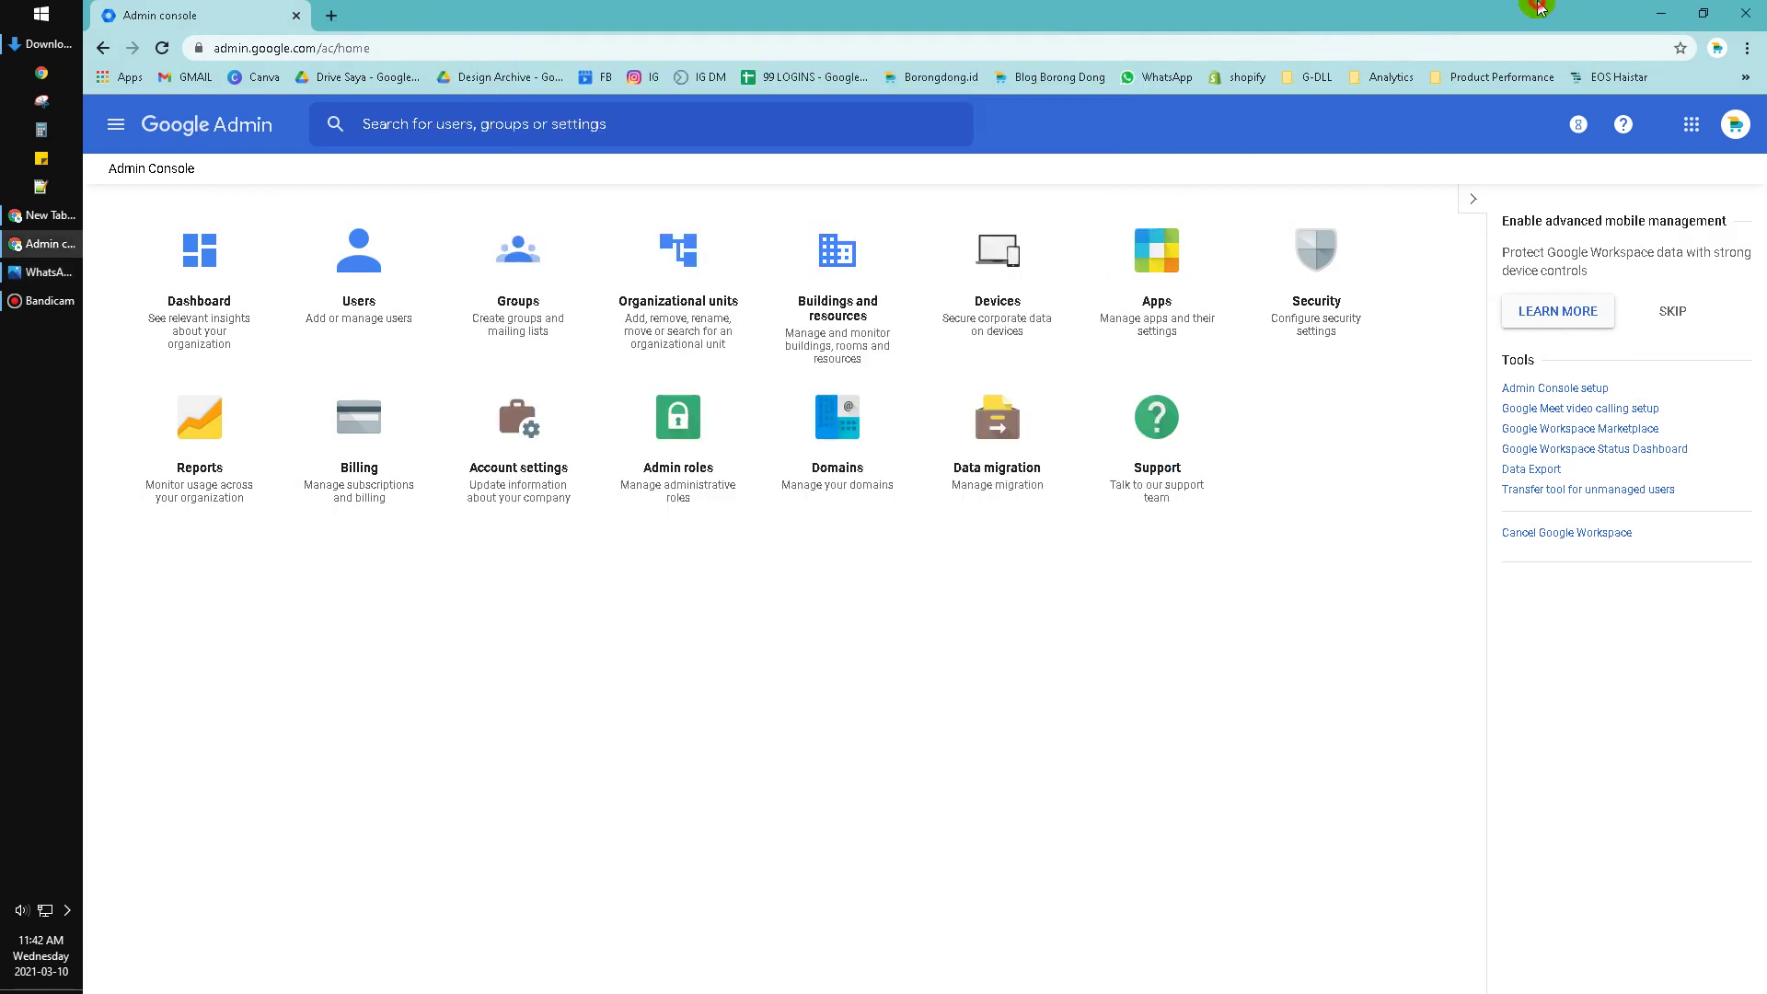
drag(384, 722, 249, 95)
key(Escape)
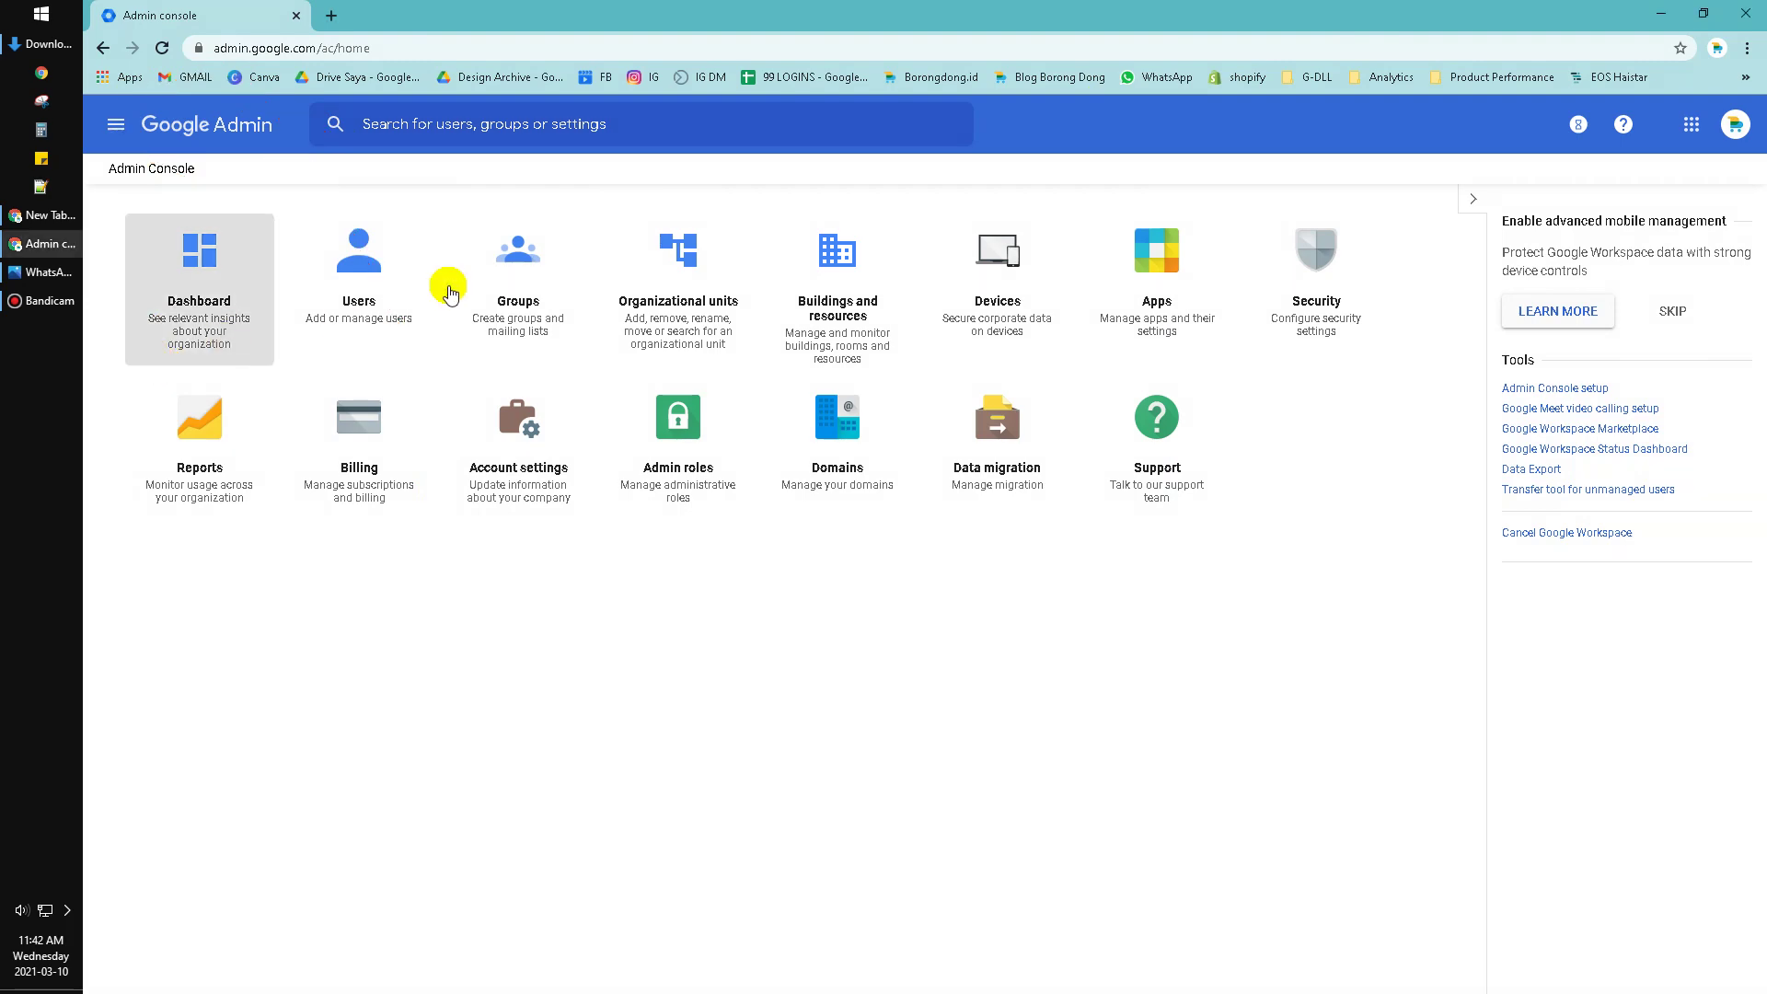
click(593, 124)
text(mobi)
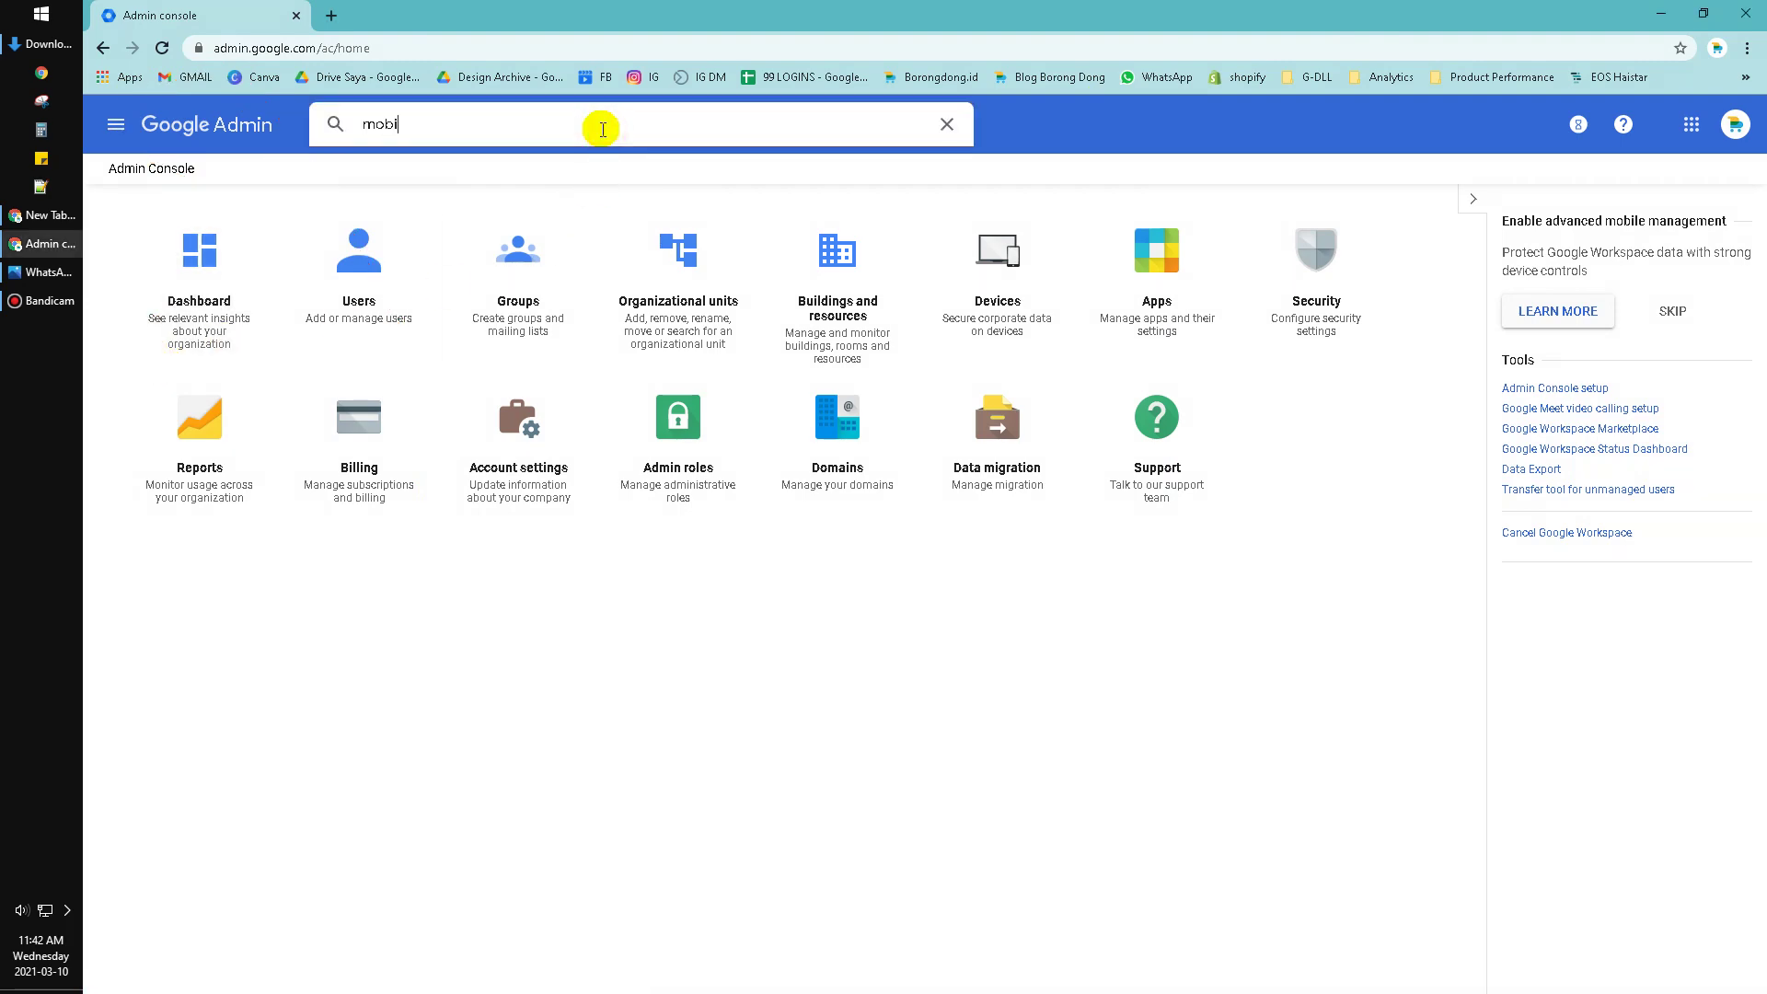
text(le dev)
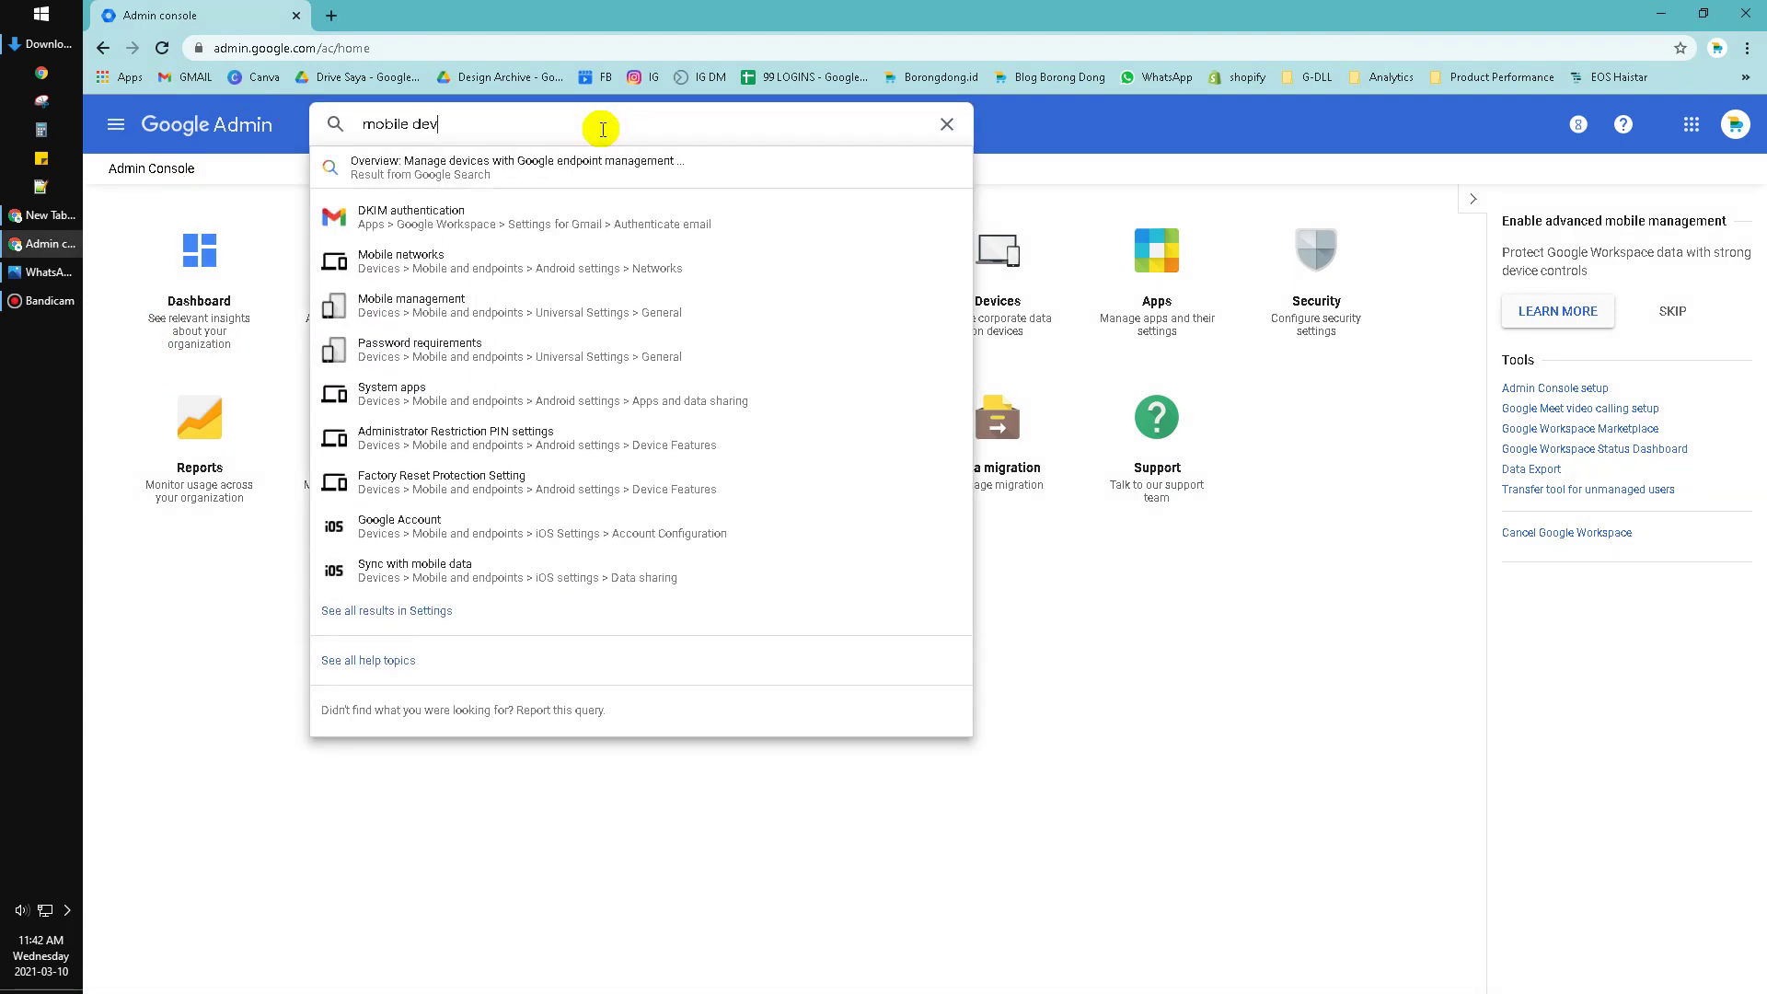
text(ice pol)
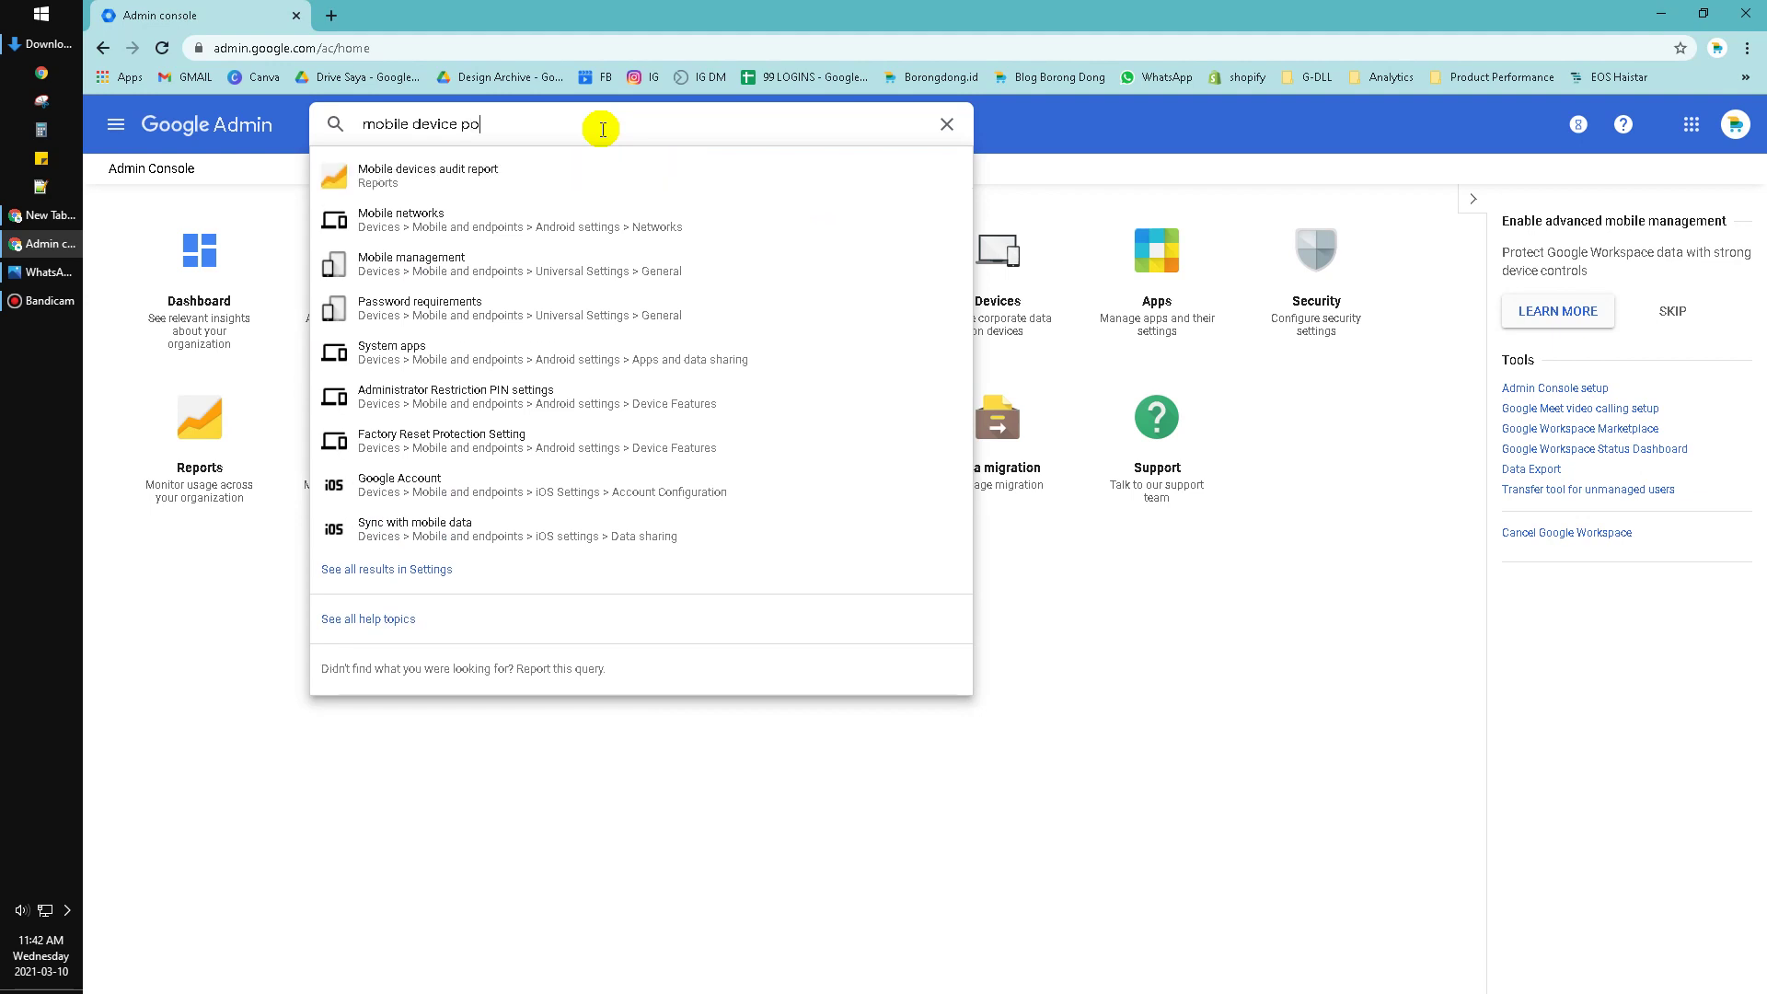
text(icy)
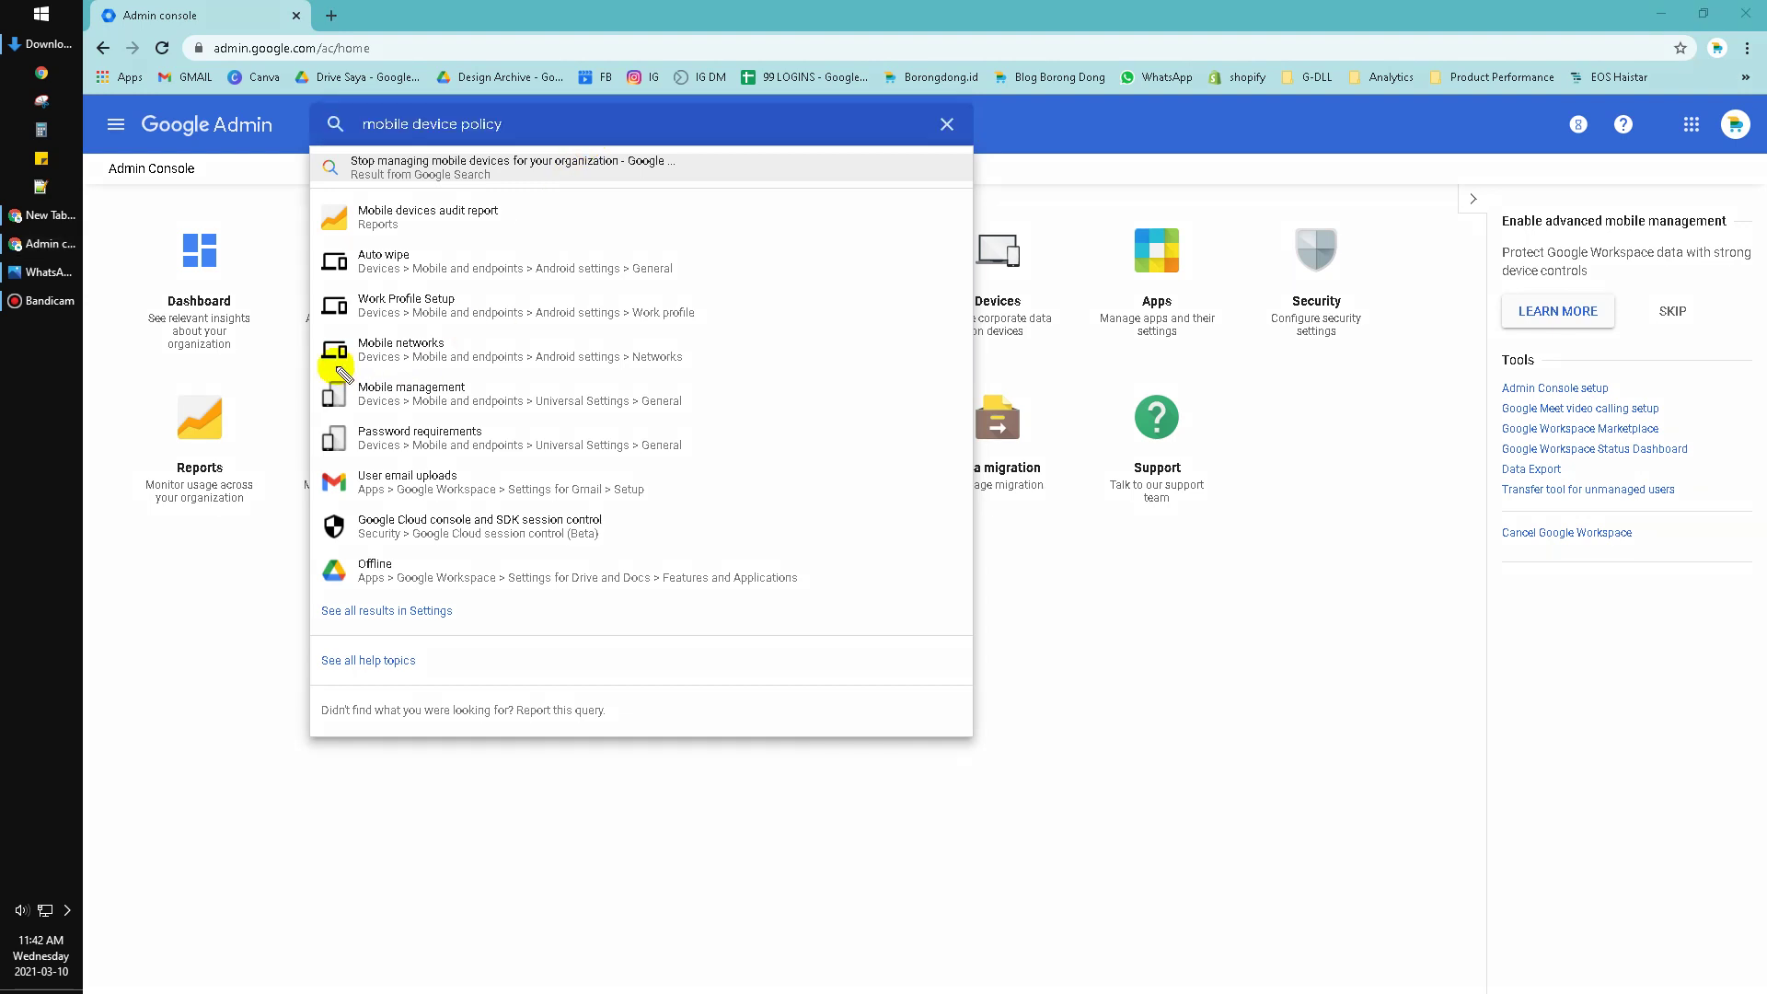
mouse_move(305, 367)
mouse_down()
mouse_move(633, 432)
mouse_move(329, 432)
mouse_up()
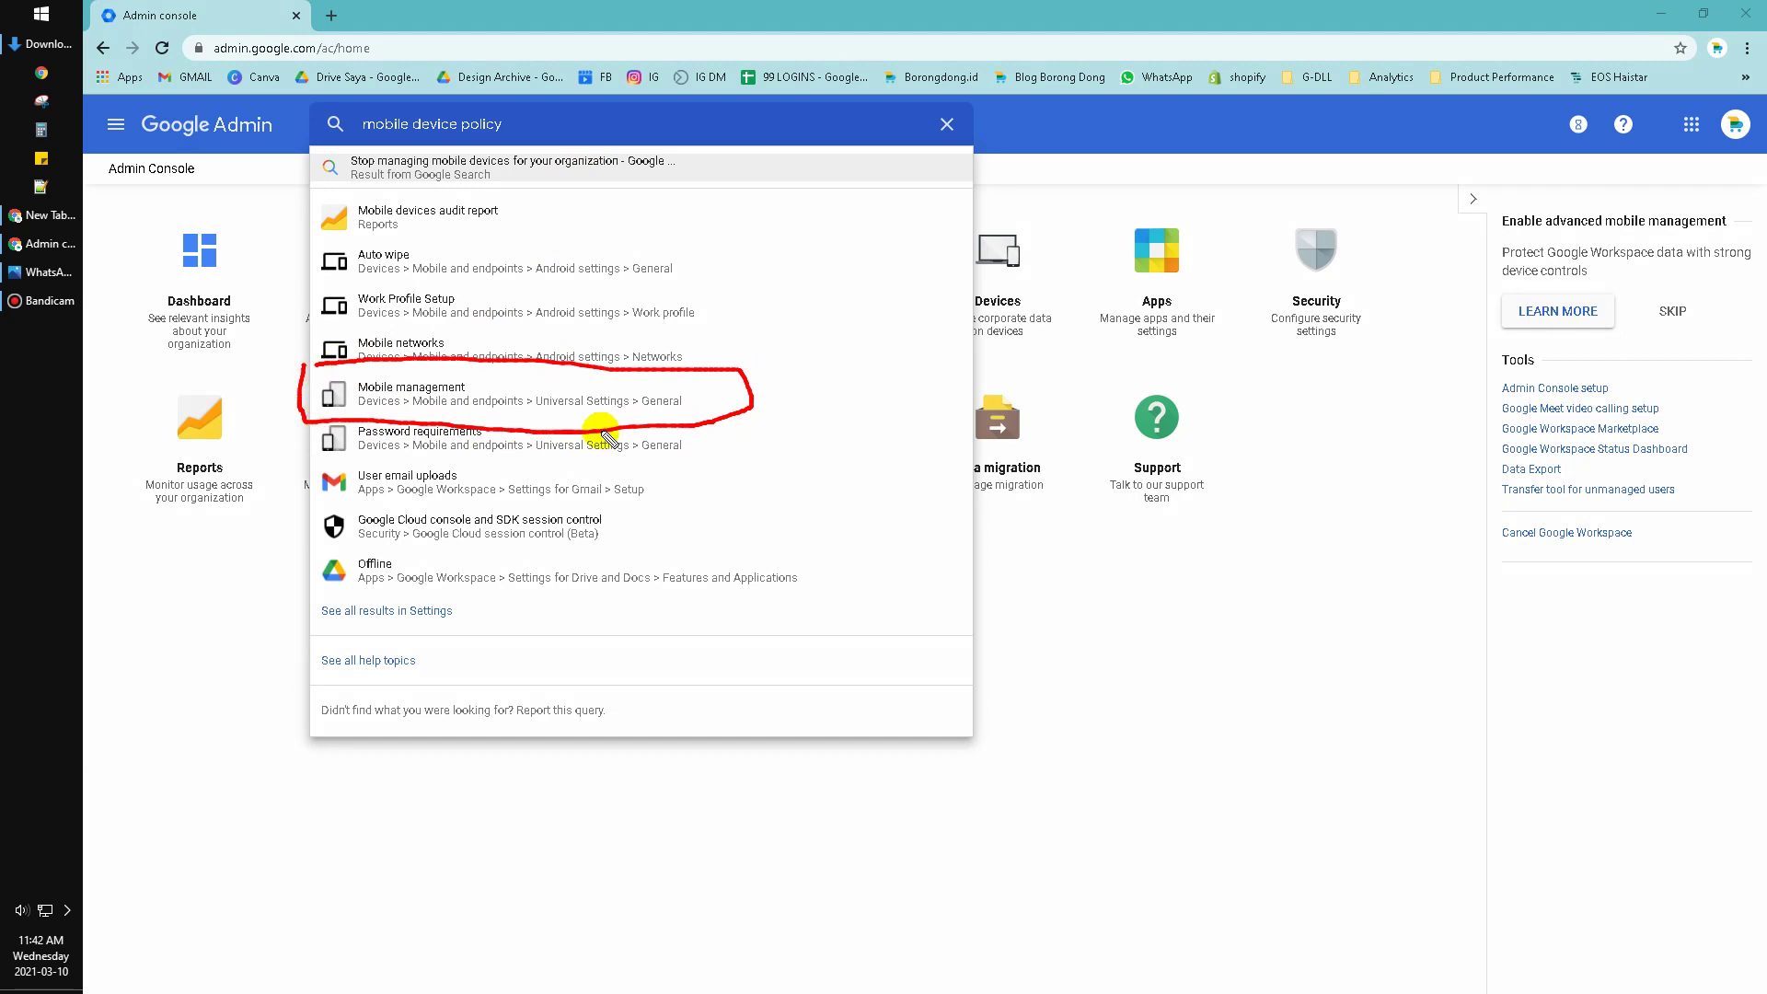
key(Escape)
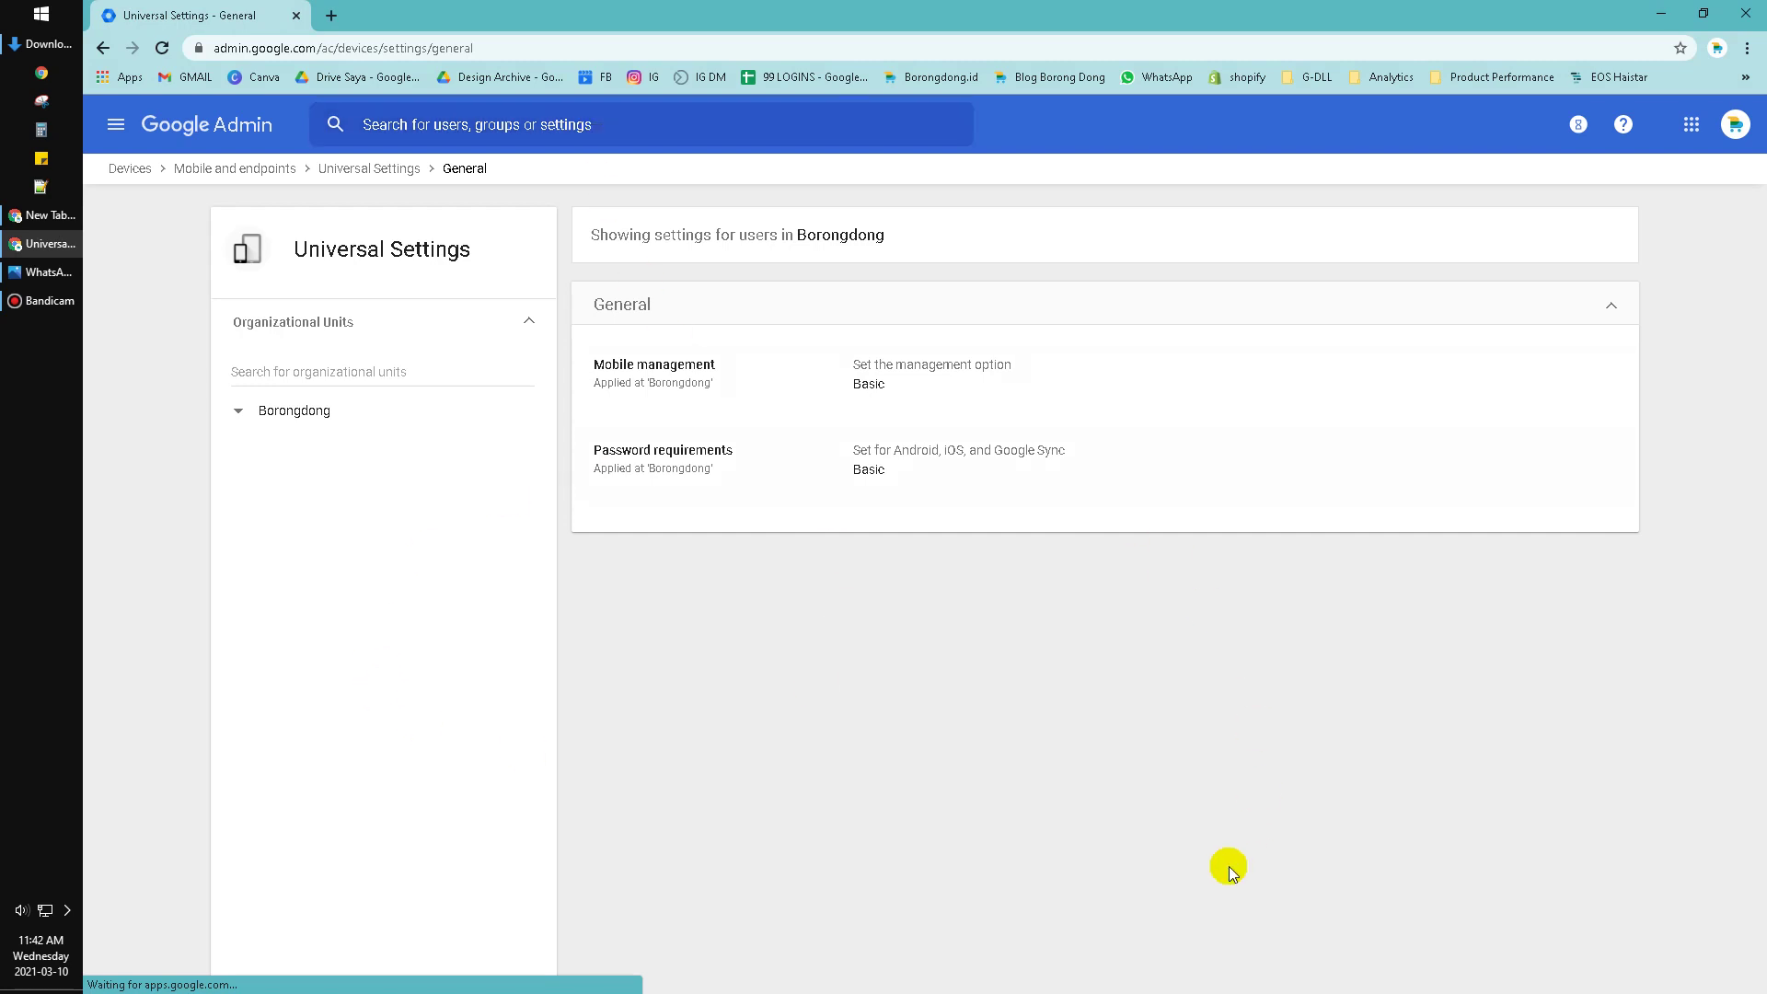
- Zoom in and circle the Password requirements setting, currently Basic for Borongdong
key(ctrl+plus)
key(ctrl+plus)
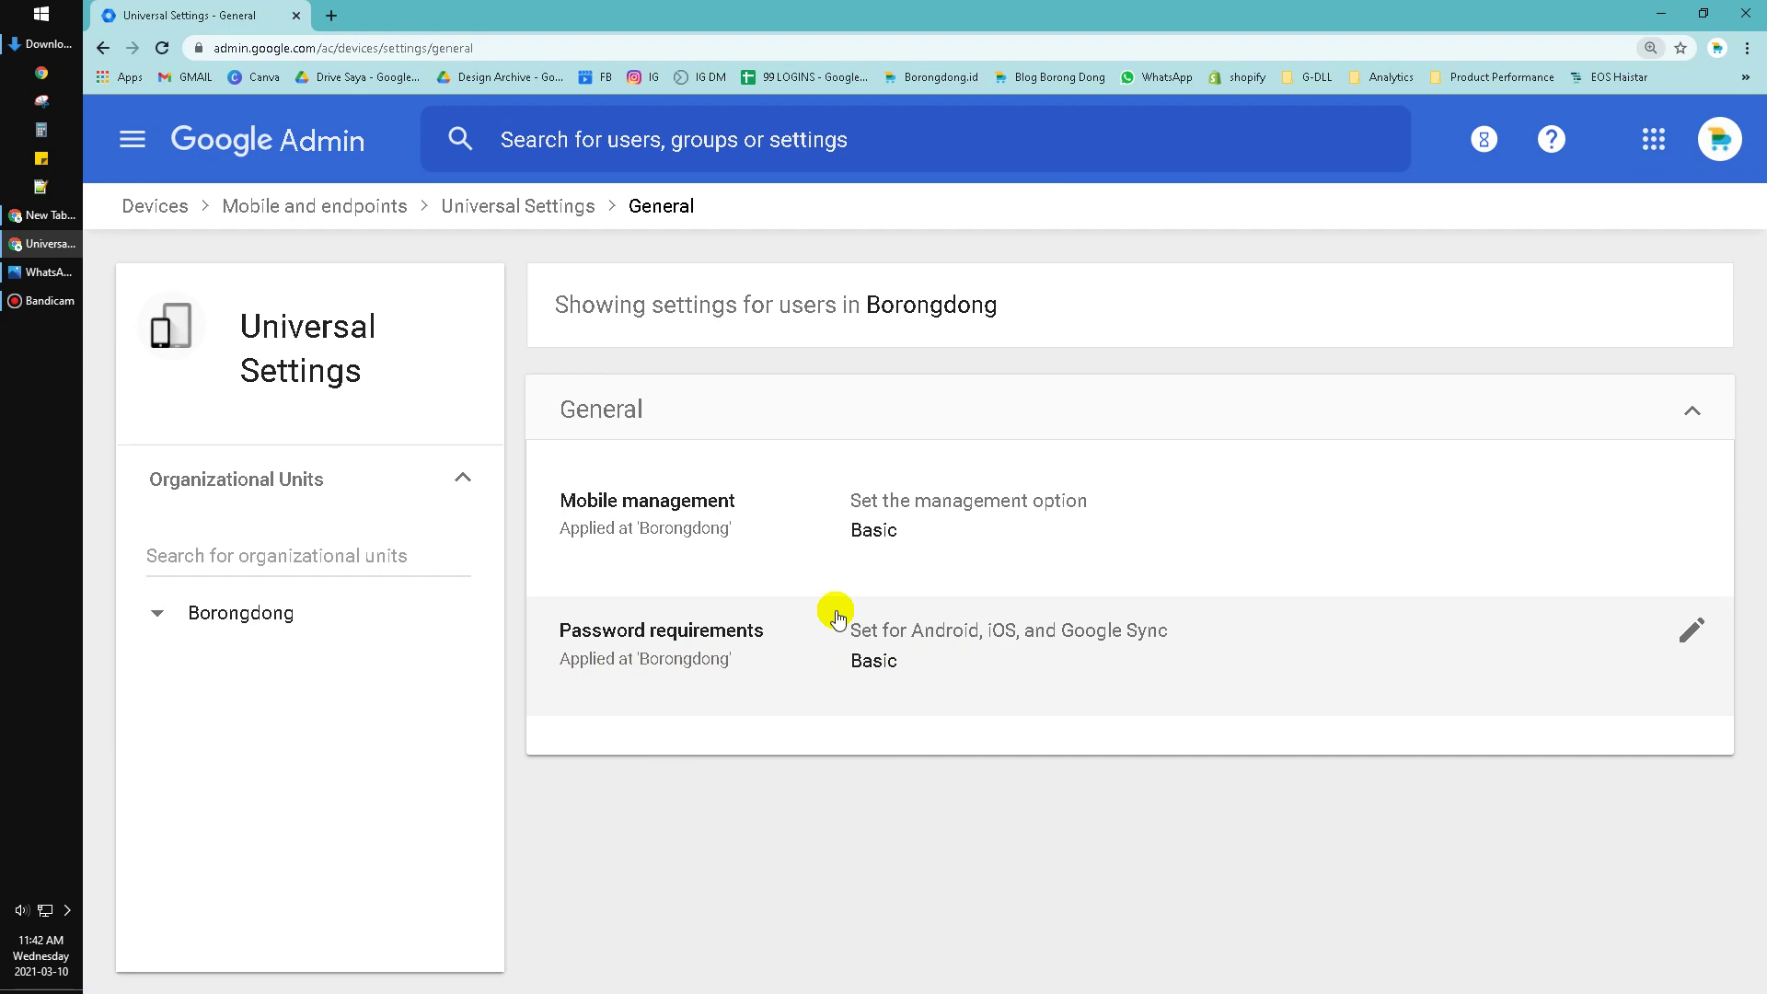
drag(755, 587, 702, 721)
drag(809, 668, 743, 564)
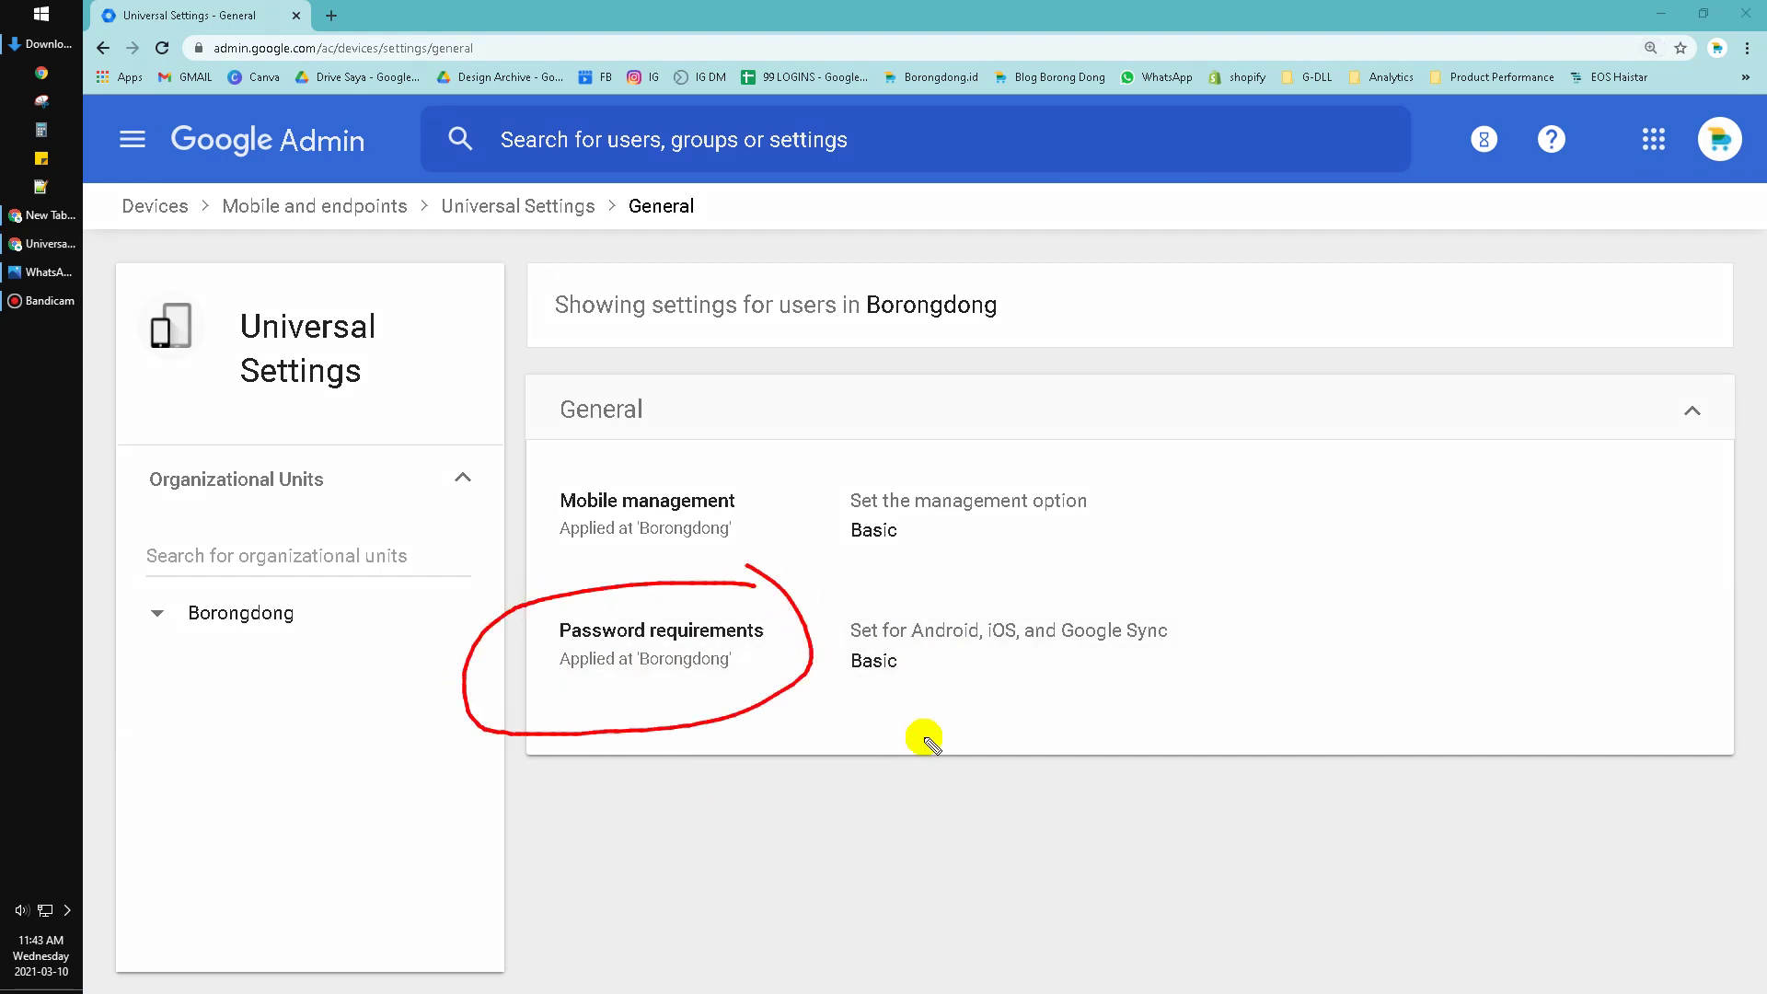
- Uncheck 'Require users to set a password' under Password requirements and save
click(995, 659)
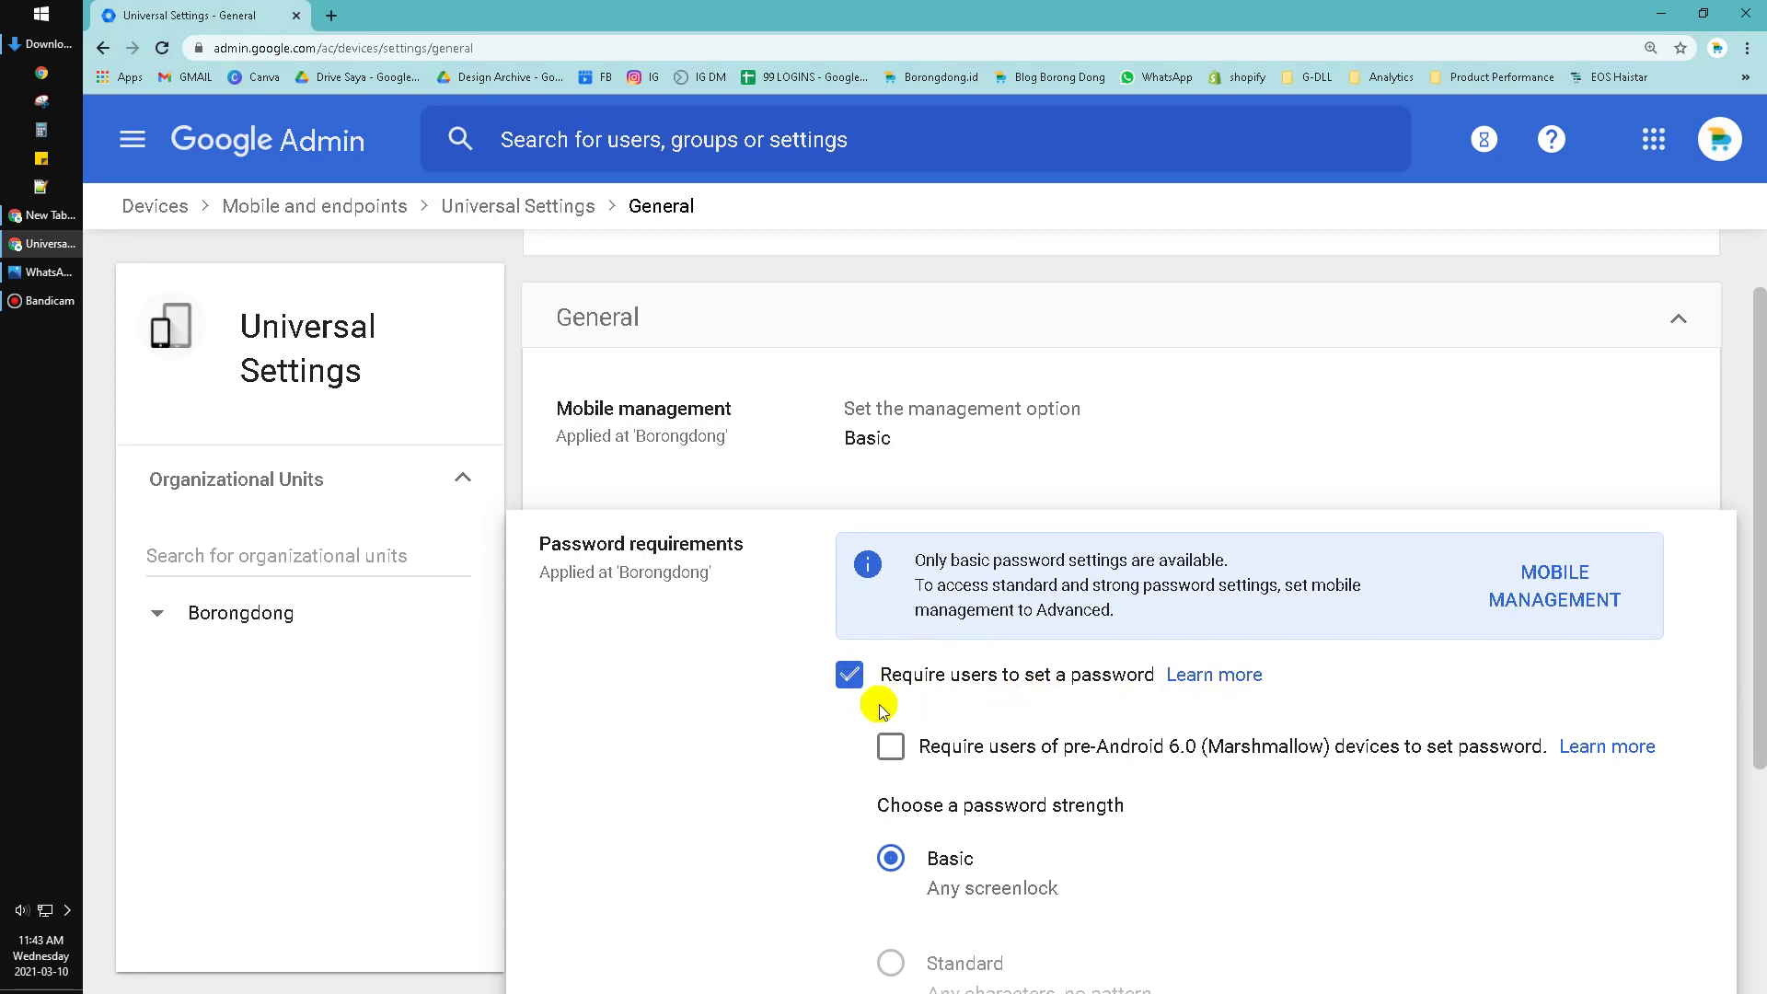
click(843, 679)
click(1663, 872)
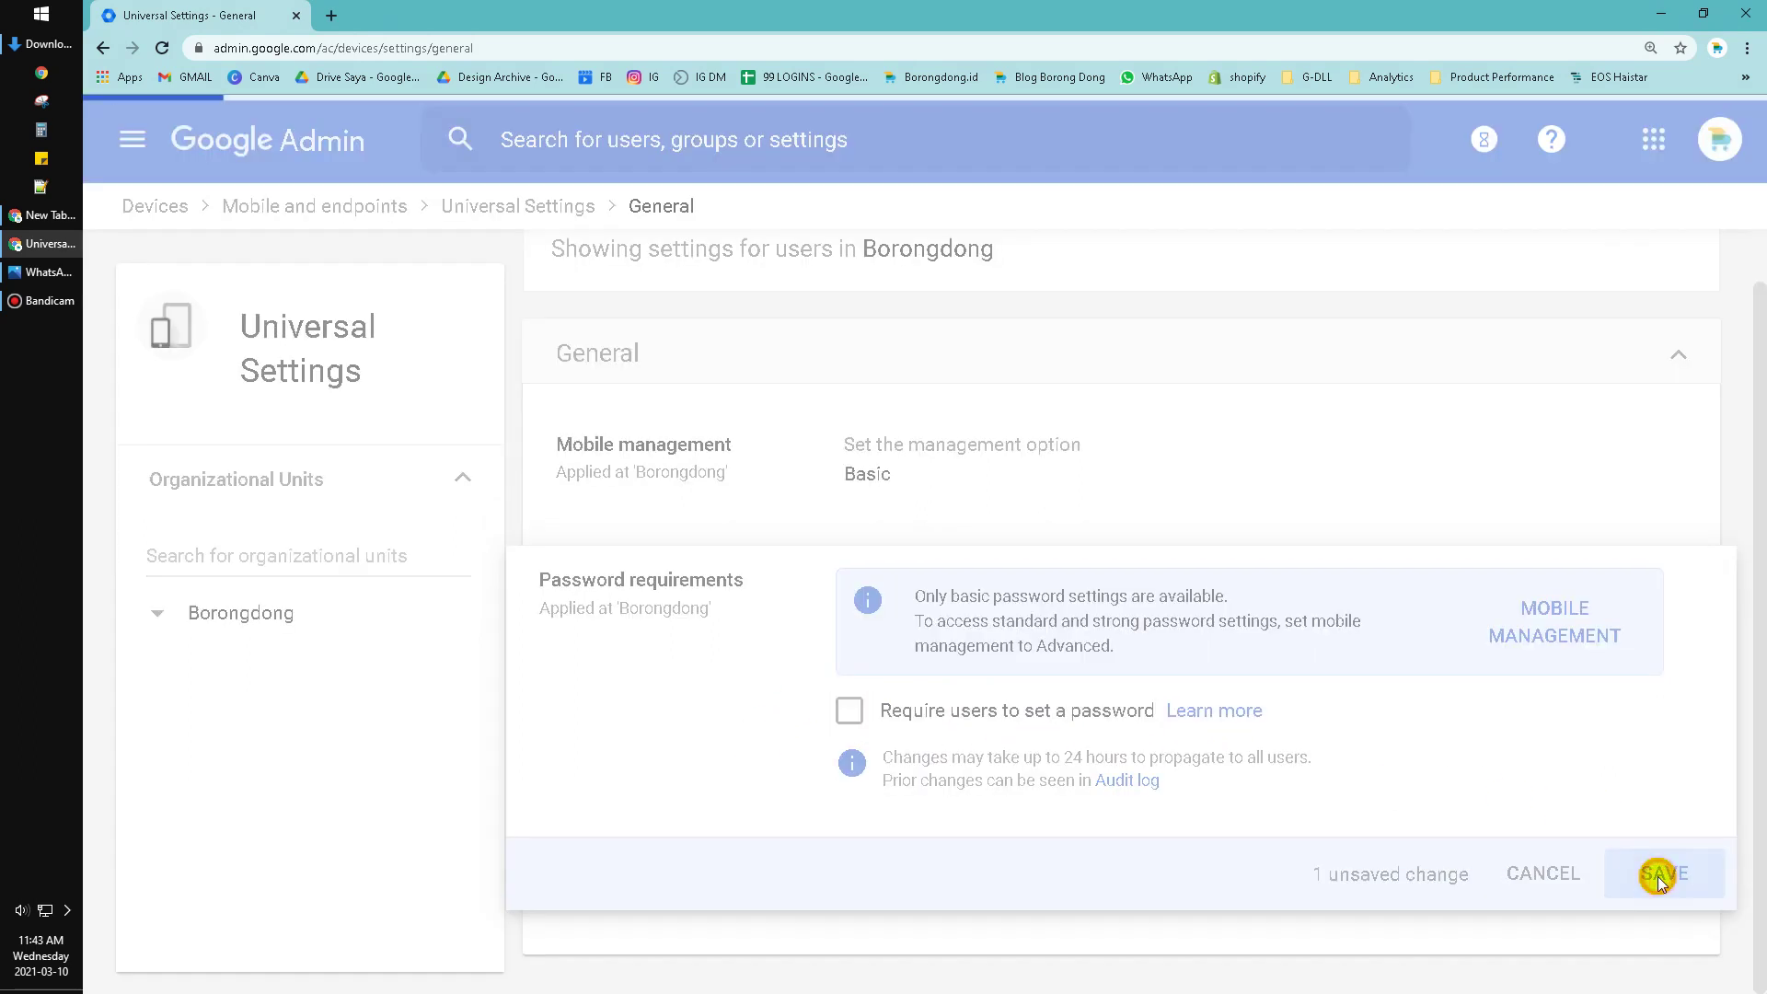